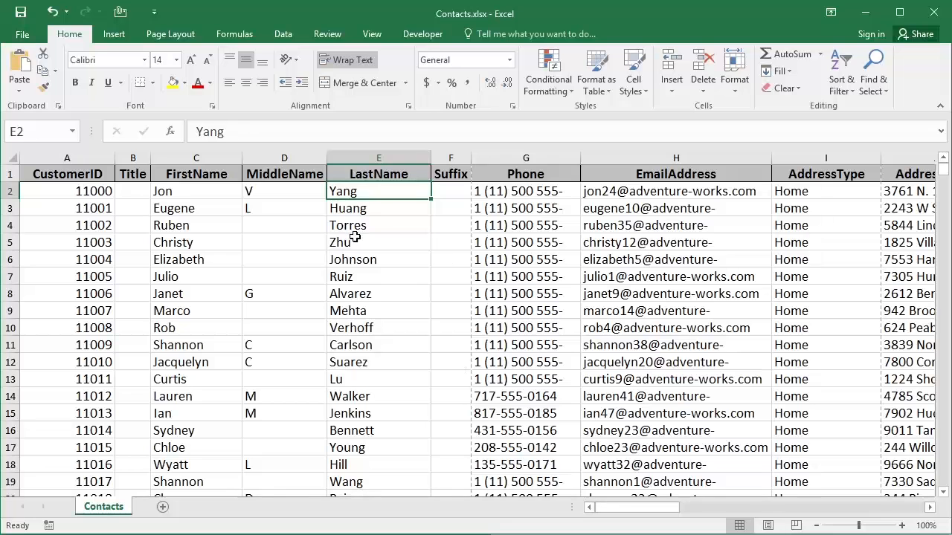
# - Sort the contact list by LastName in A to Z order
pyautogui.click(364, 242)
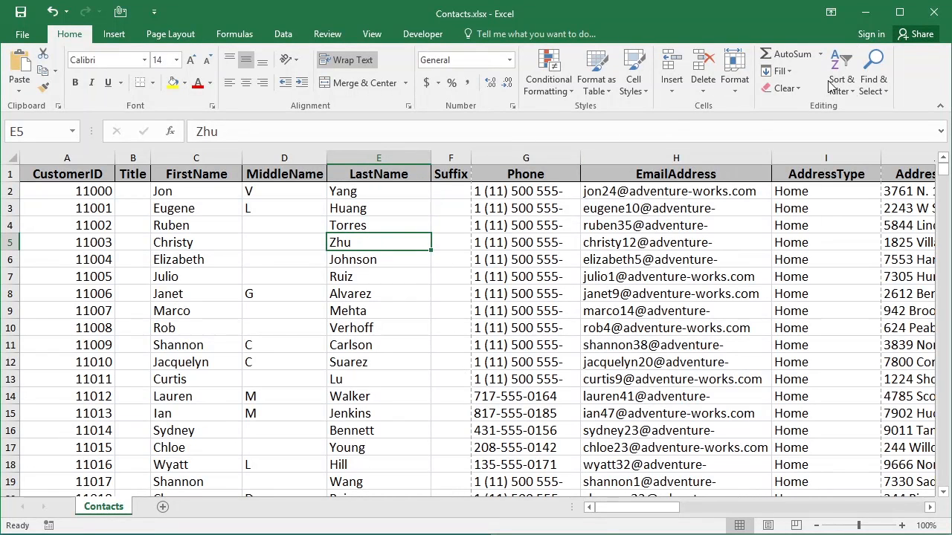
pyautogui.click(852, 92)
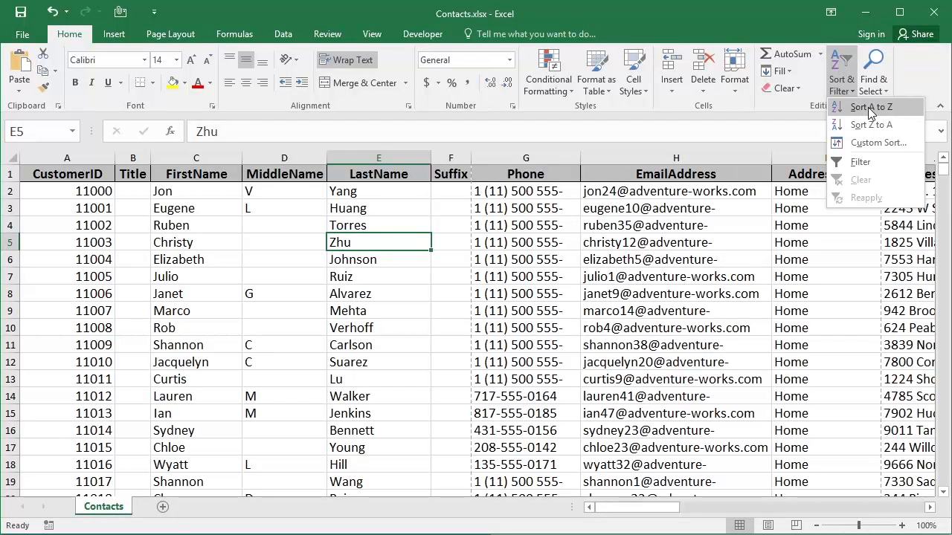
pyautogui.click(870, 107)
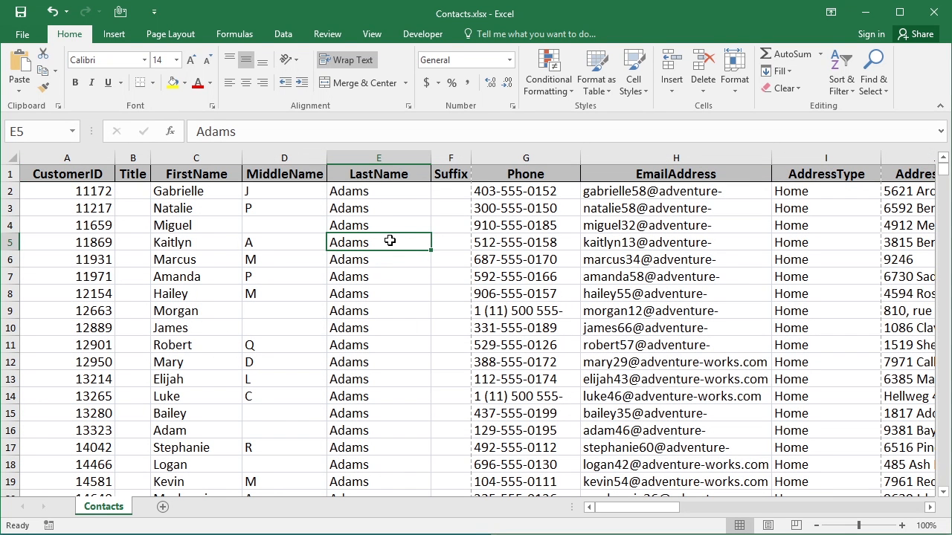
# - Sort the contact list by LastName in Z to A order
pyautogui.click(943, 216)
pyautogui.click(942, 216)
pyautogui.click(942, 216)
pyautogui.click(942, 215)
pyautogui.click(943, 217)
pyautogui.click(943, 217)
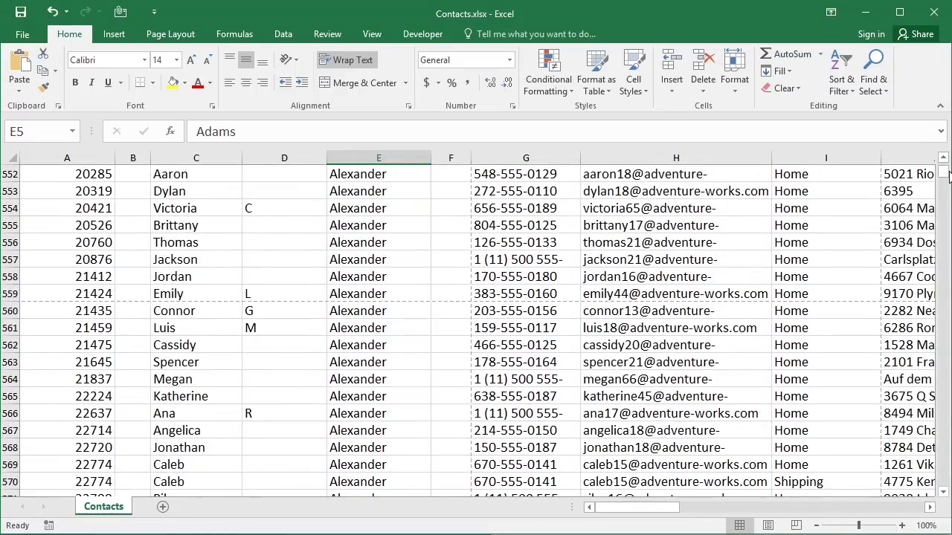
pyautogui.moveTo(948, 175); pyautogui.dragTo(942, 165)
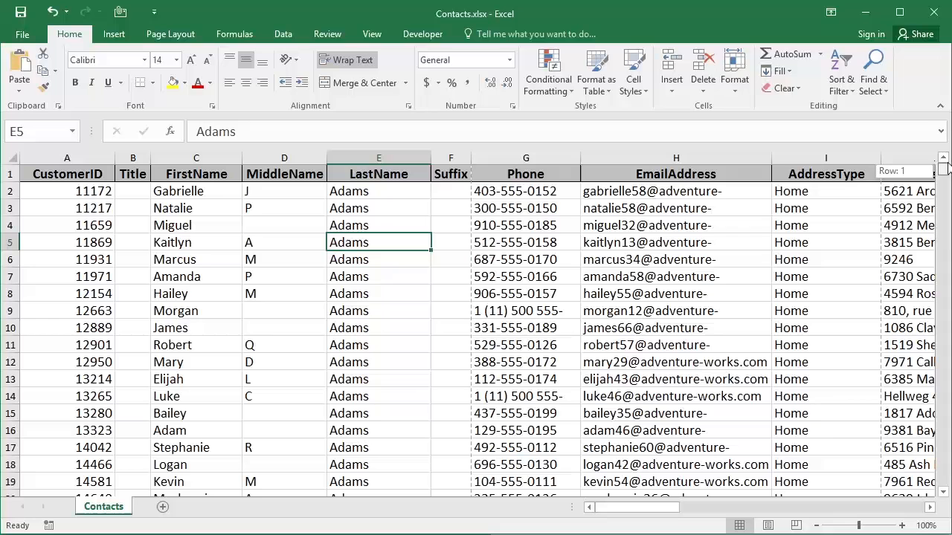
pyautogui.click(841, 90)
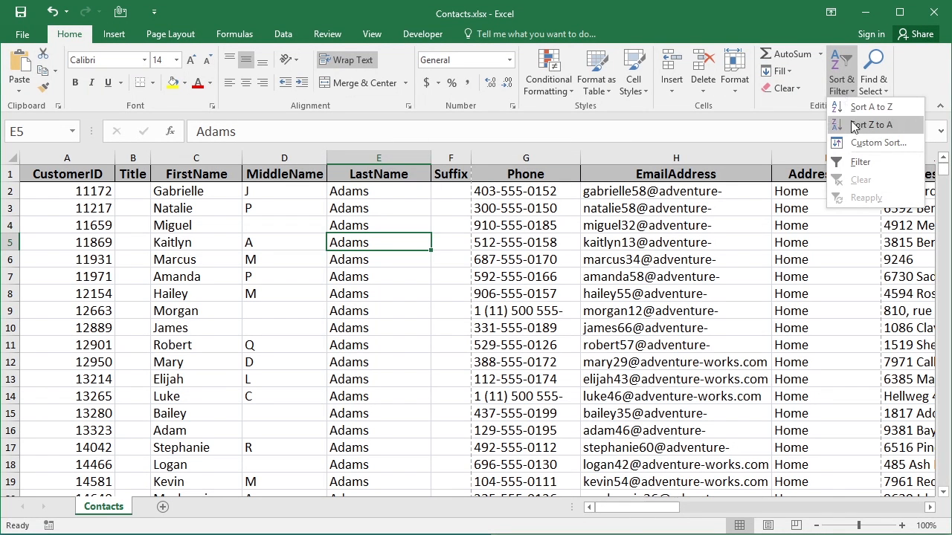
pyautogui.click(866, 107)
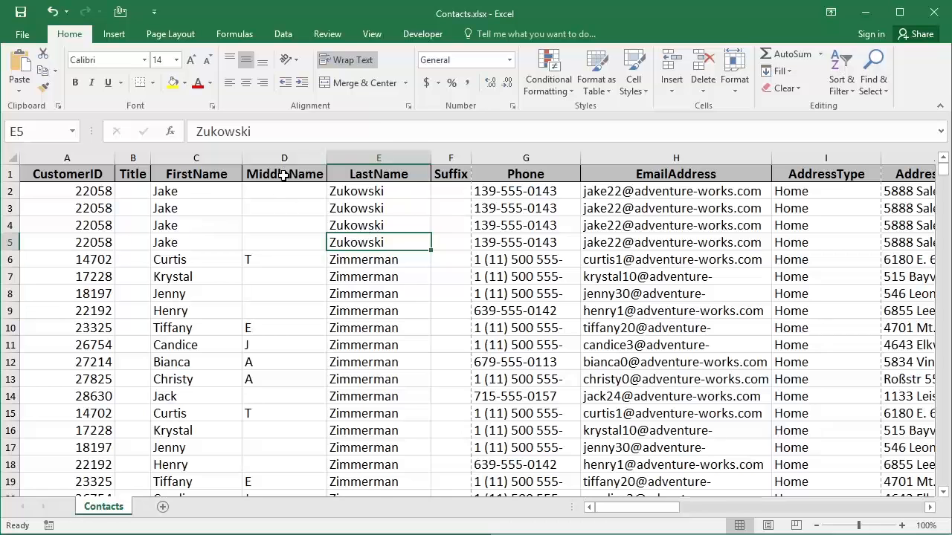
# - Look across the column headers and down the Suffix column to check for empty cells
pyautogui.click(349, 174)
pyautogui.press('Right')
pyautogui.press('Right')
pyautogui.press('Right')
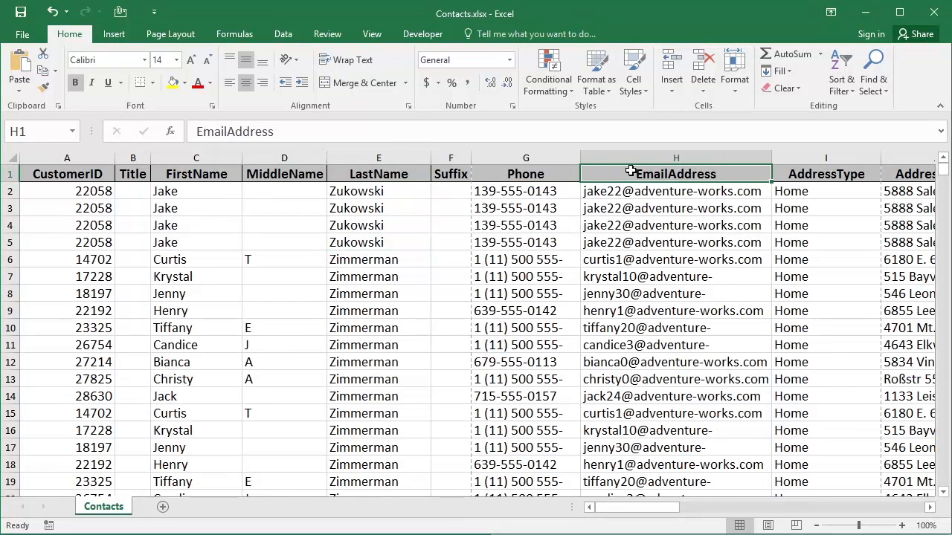
pyautogui.press('Left')
pyautogui.press('Left')
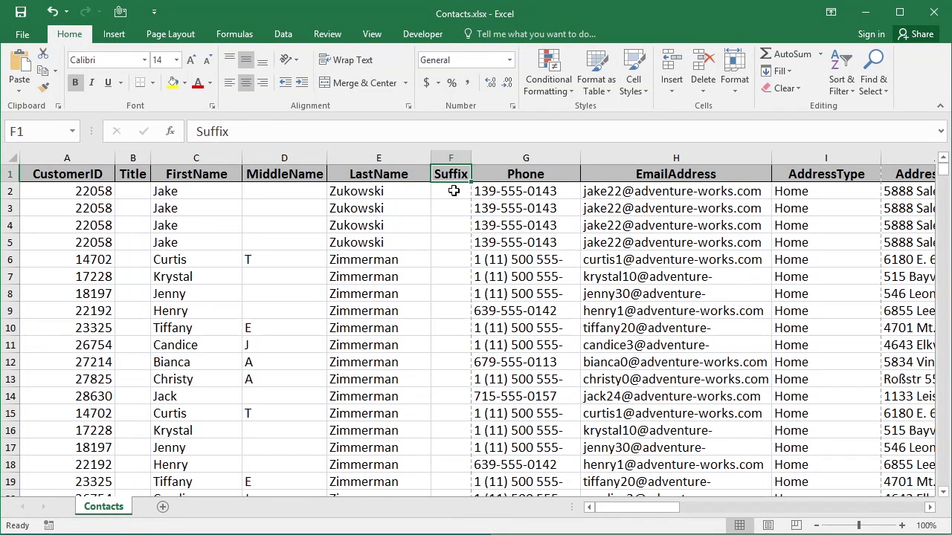
pyautogui.press('Down')
pyautogui.press('Down')
pyautogui.press('Down')
pyautogui.press('Down')
pyautogui.press('Down')
pyautogui.press('Down')
pyautogui.press('Down')
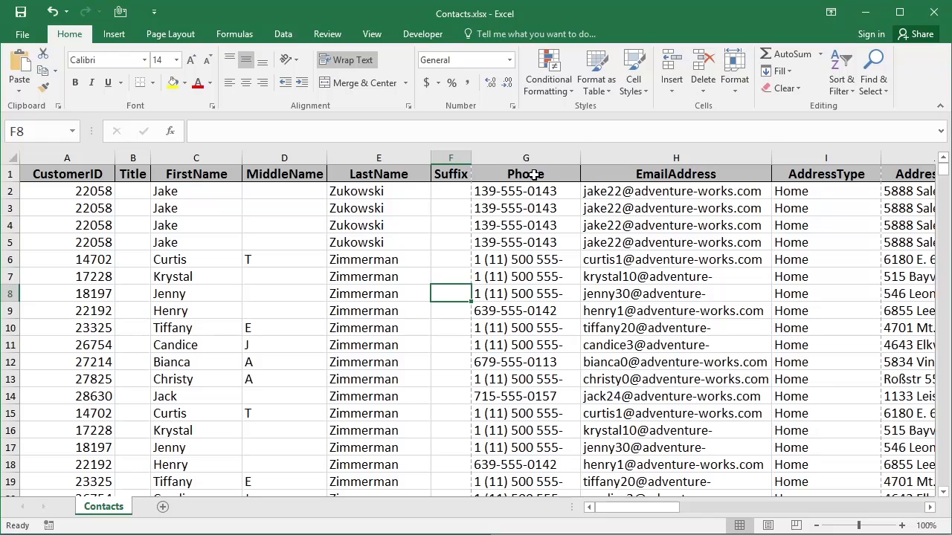
# - Insert a blank column between LastName and Suffix
pyautogui.click(450, 158)
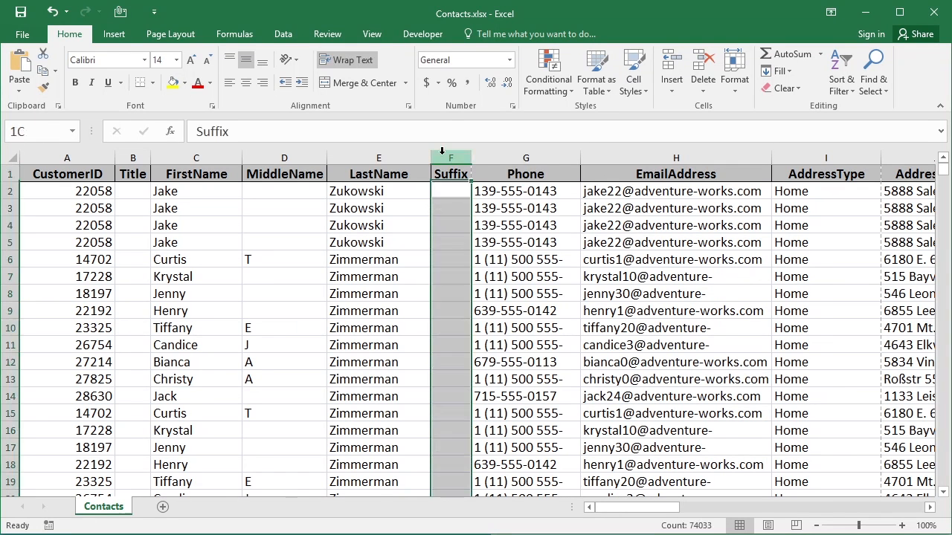
pyautogui.rightClick(444, 159)
pyautogui.click(480, 276)
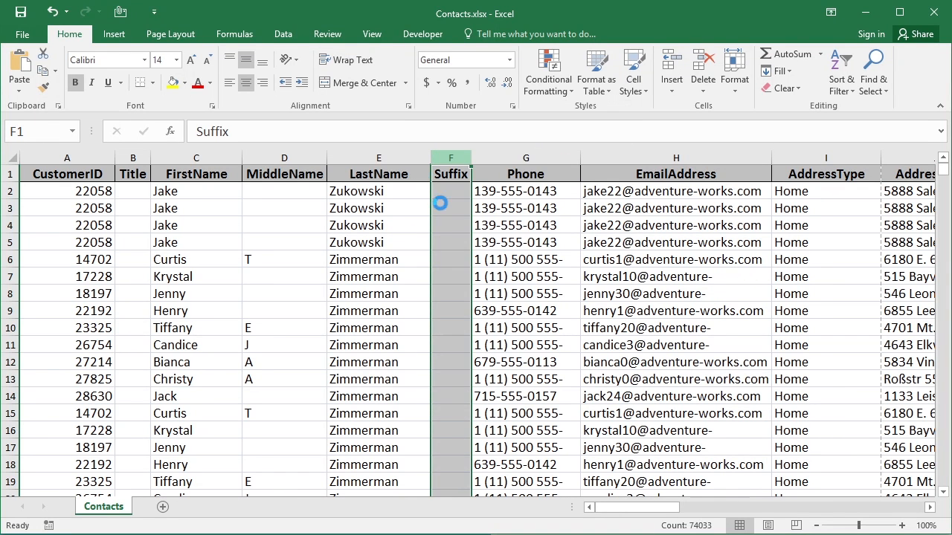
pyautogui.click(446, 192)
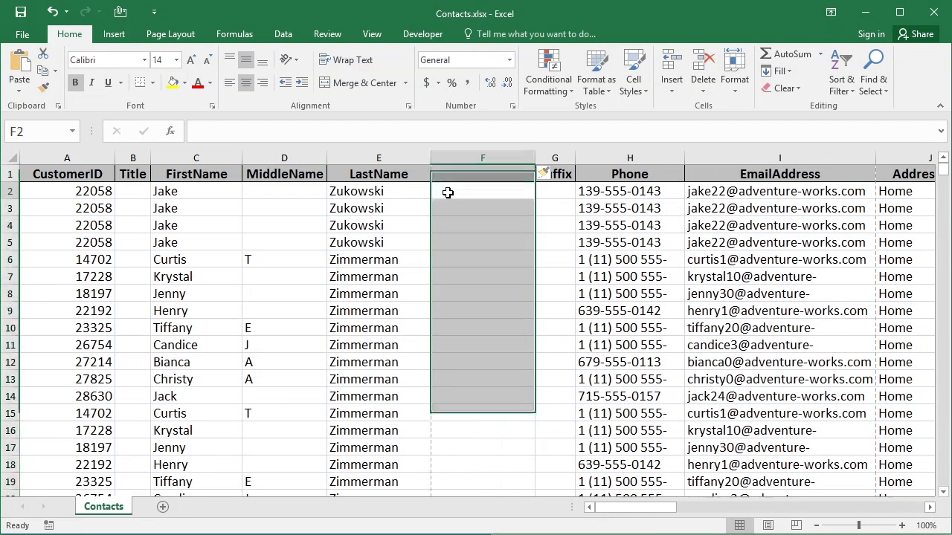
# - Sort by LastName from A to Z with the blank column F still dividing the data
pyautogui.click(340, 195)
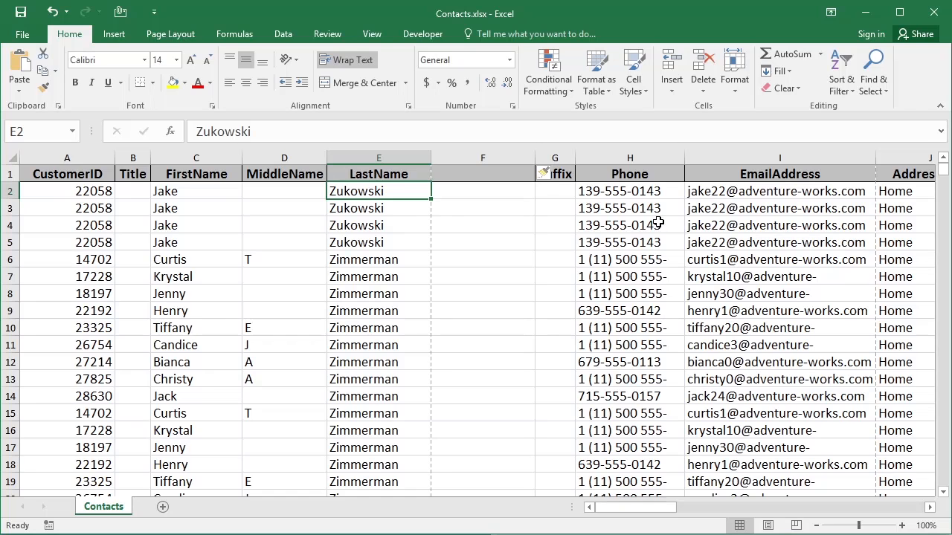
pyautogui.click(842, 85)
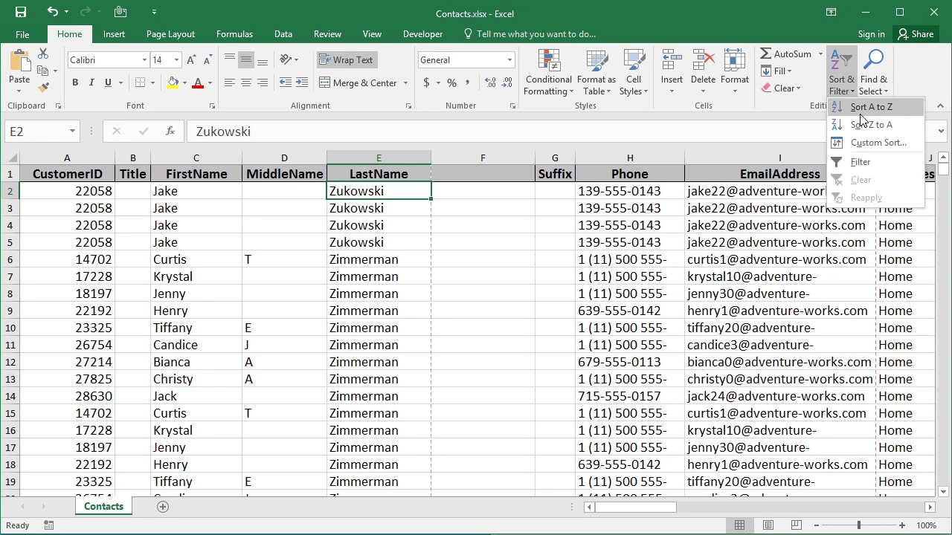
pyautogui.click(861, 111)
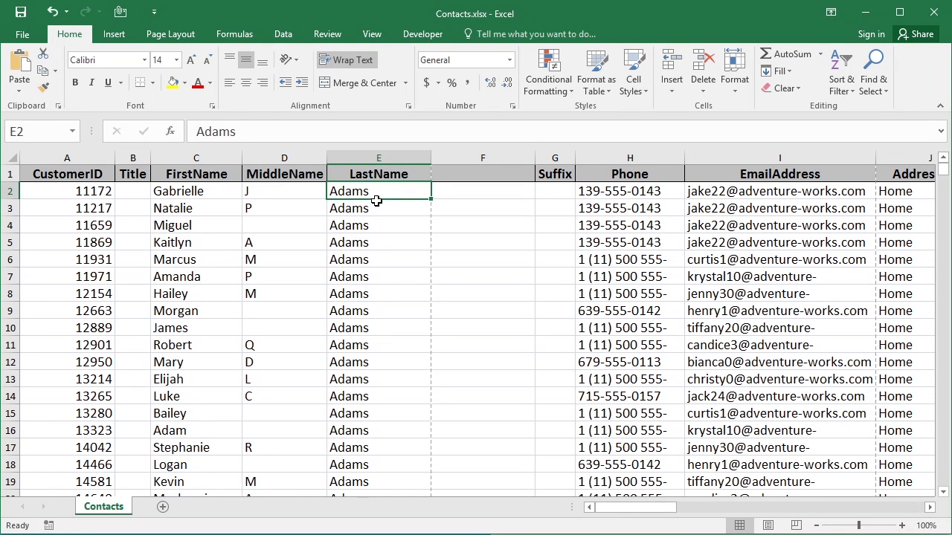
pyautogui.click(474, 178)
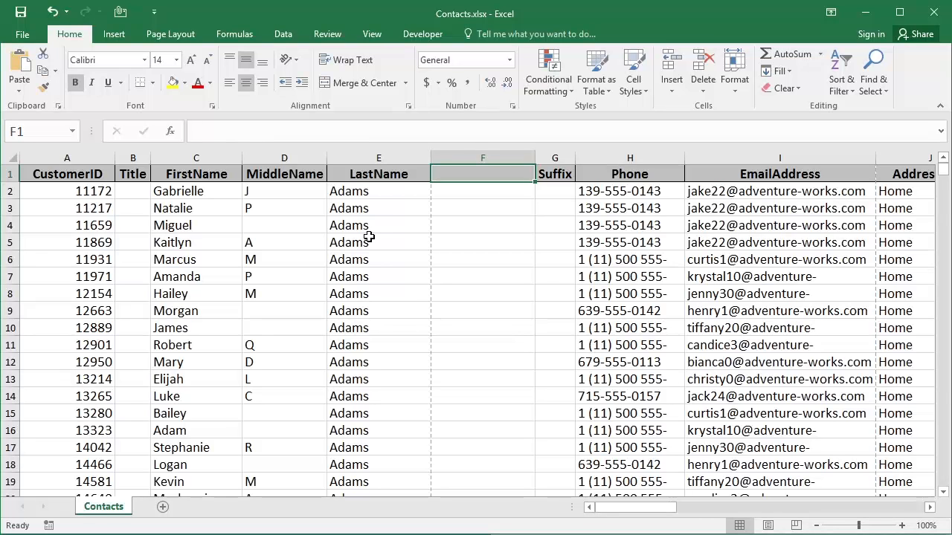
# - Undo the last sort and delete the blank column between LastName and Suffix
pyautogui.click(52, 14)
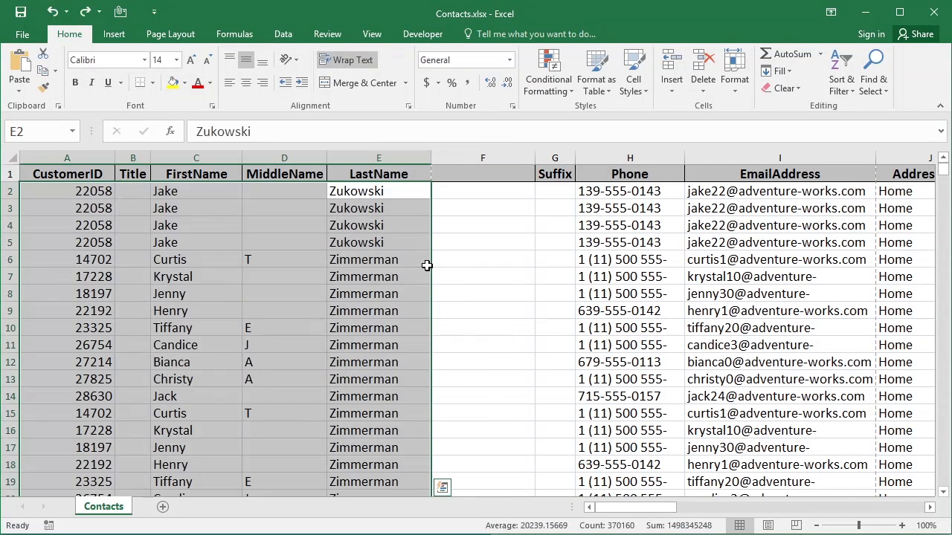
pyautogui.click(483, 158)
pyautogui.rightClick(482, 152)
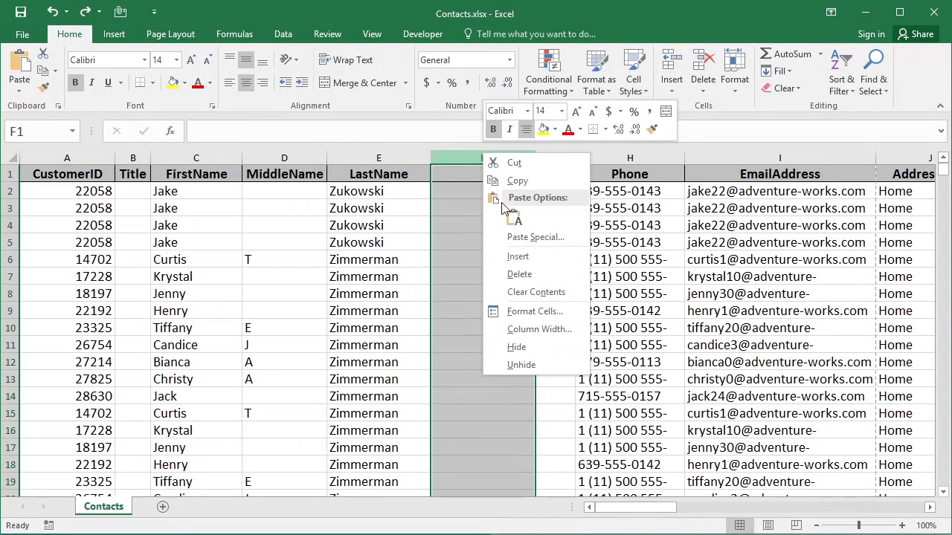
pyautogui.click(511, 273)
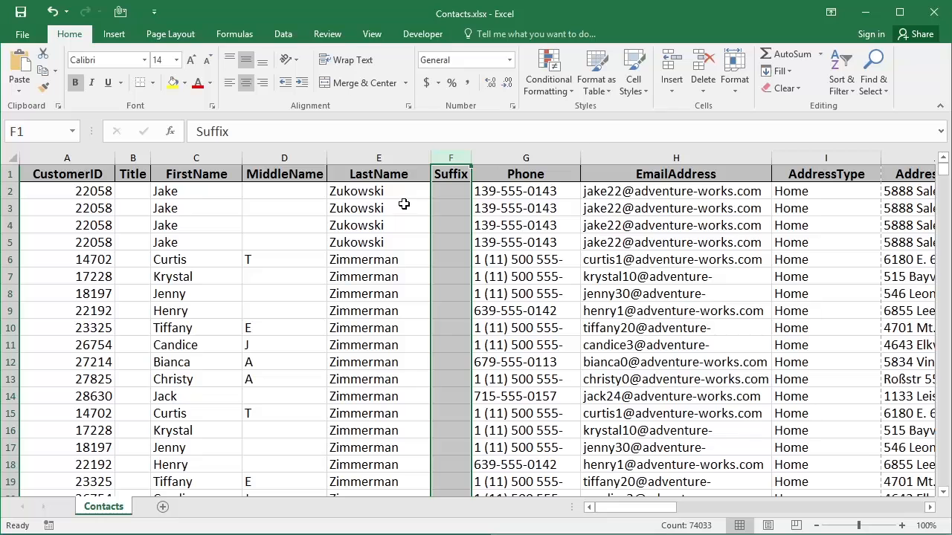
# - Sort the contact list by FirstName in A to Z order
pyautogui.click(399, 193)
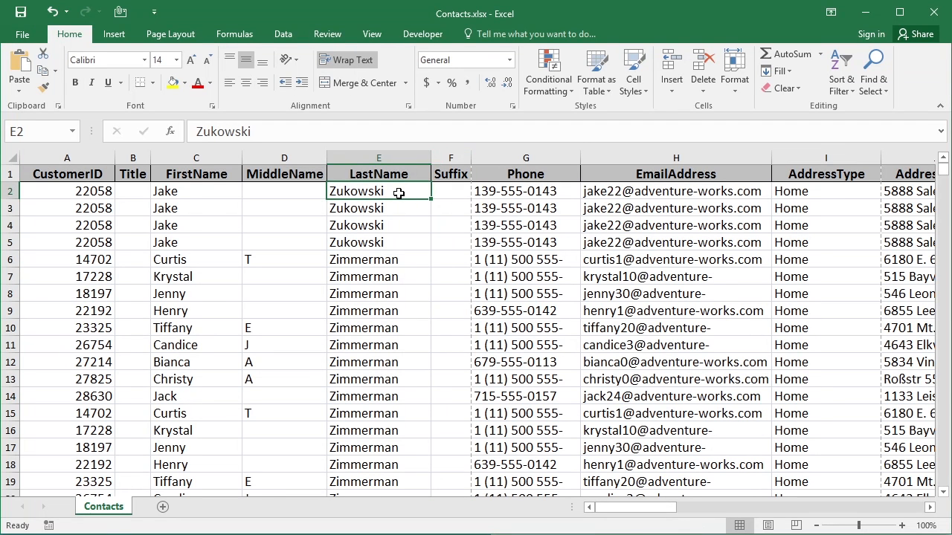
pyautogui.click(185, 194)
pyautogui.click(840, 81)
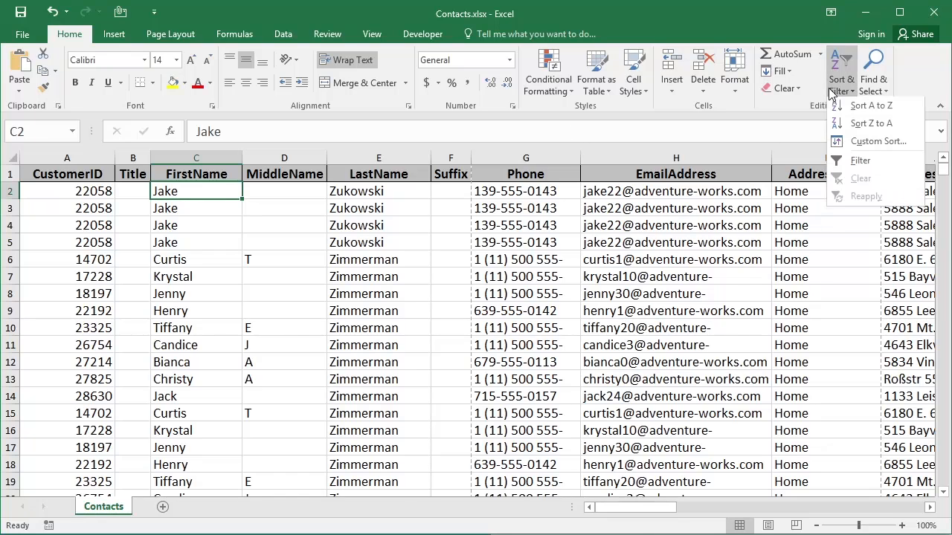
pyautogui.click(848, 107)
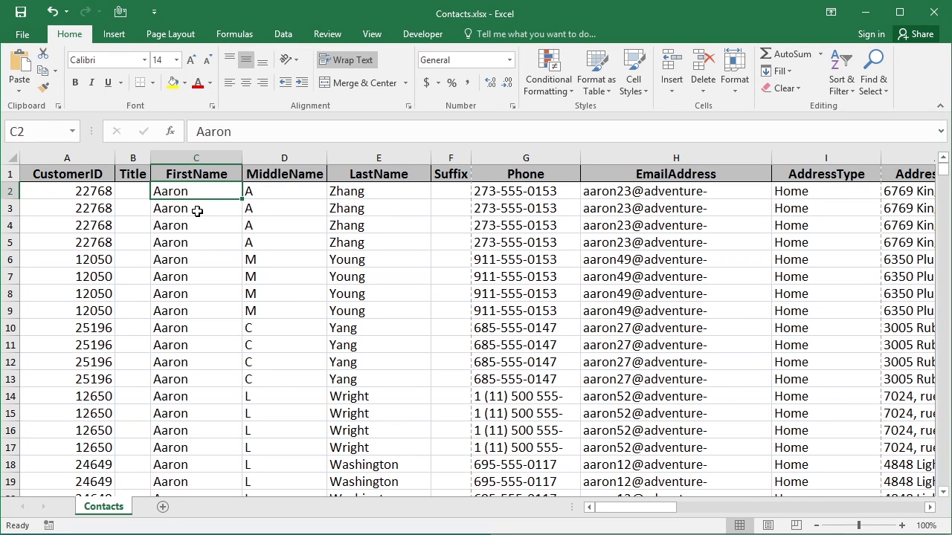
# - Sort the contact list by CustomerID from smallest to largest
pyautogui.click(74, 190)
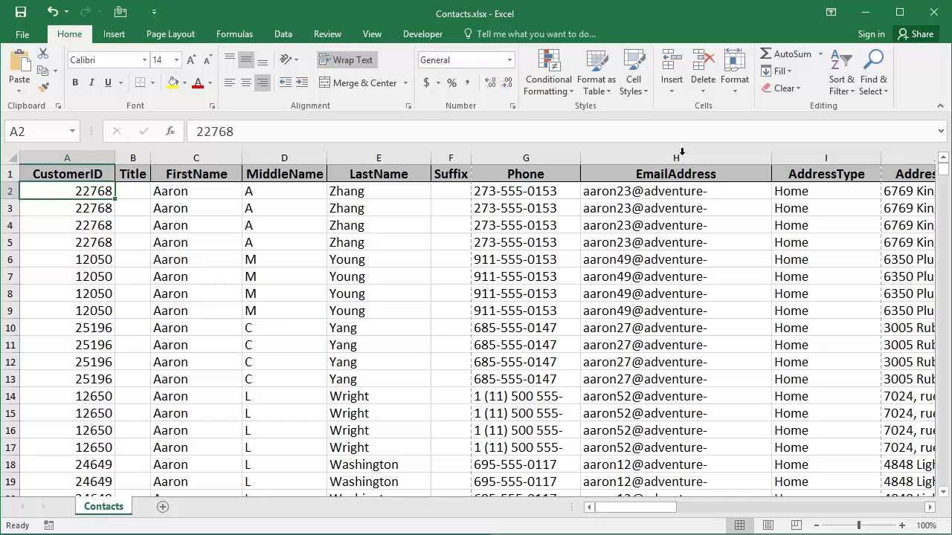
pyautogui.click(852, 95)
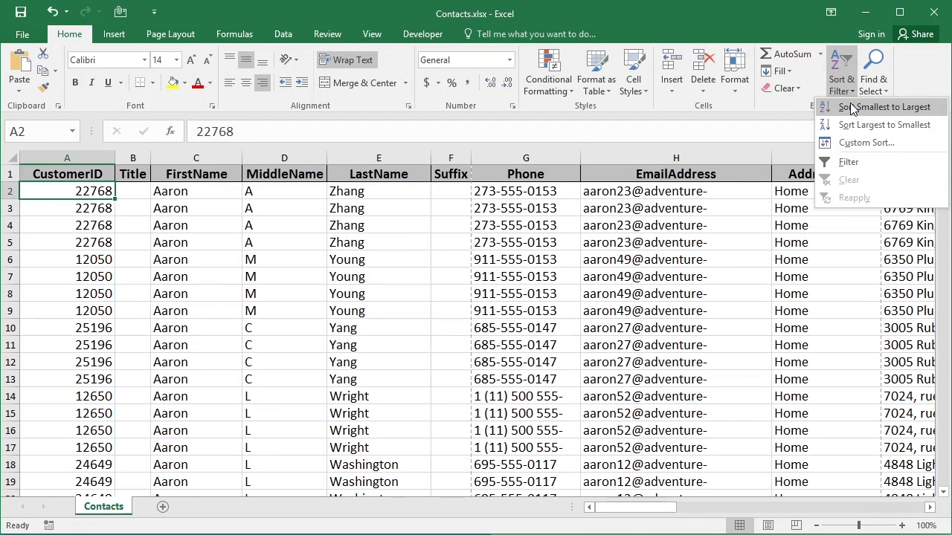
pyautogui.click(852, 108)
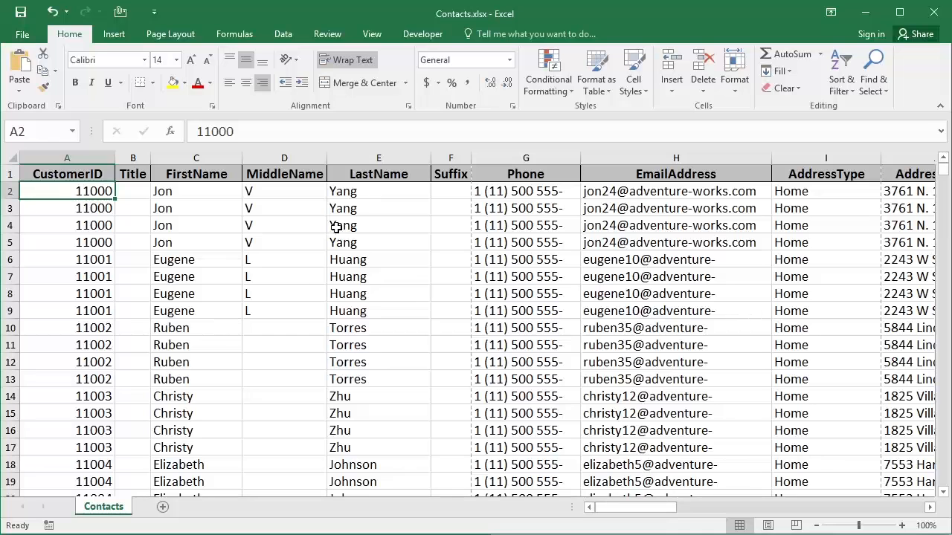
# - Start a custom sort of the contact list with LastName values, A to Z, as the first sort level
pyautogui.click(355, 192)
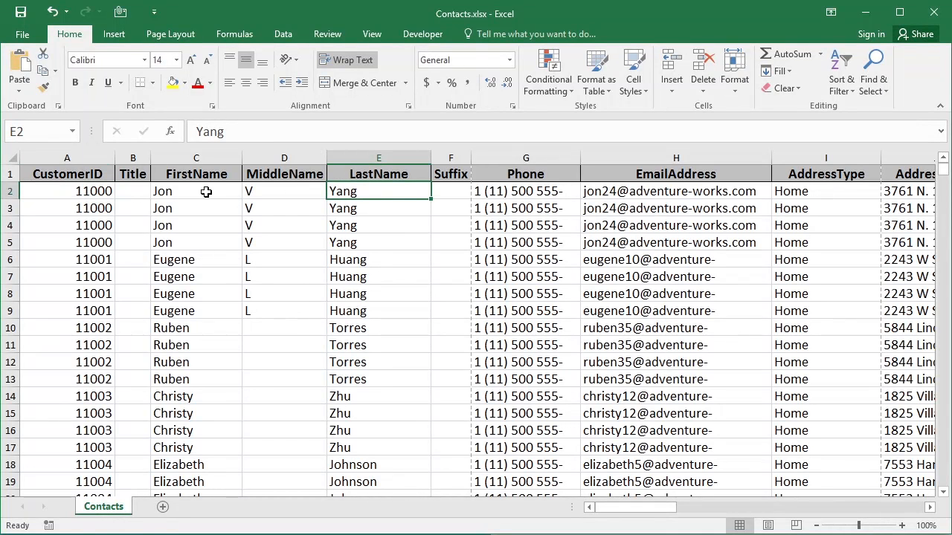
pyautogui.click(846, 95)
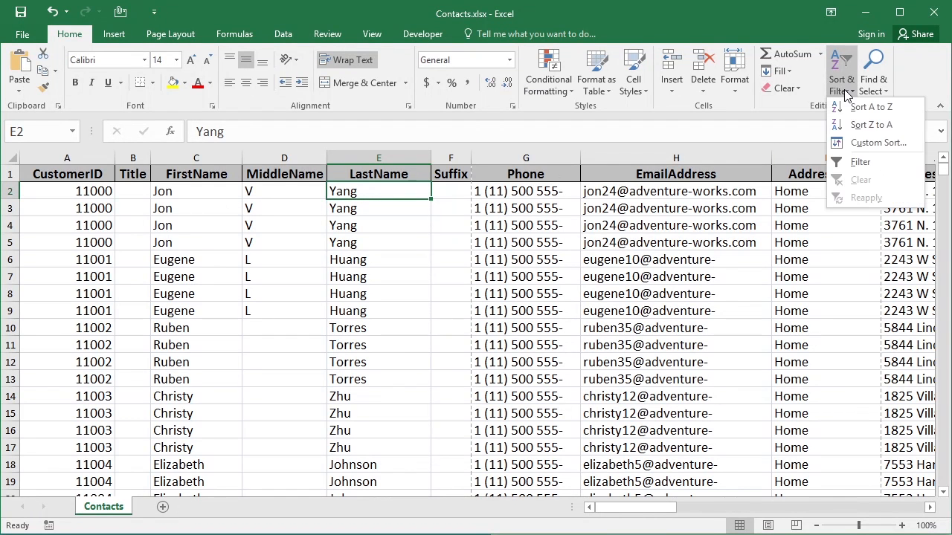
pyautogui.click(866, 142)
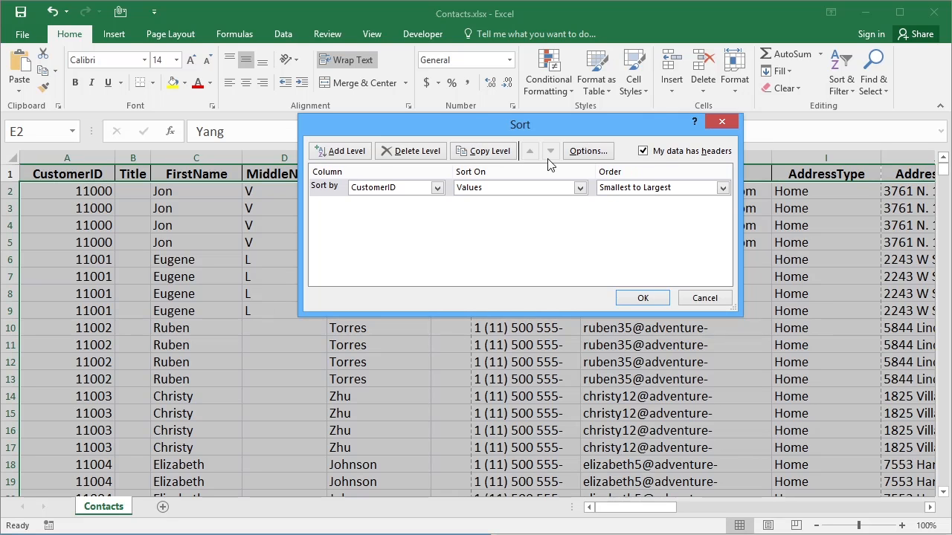
pyautogui.click(437, 188)
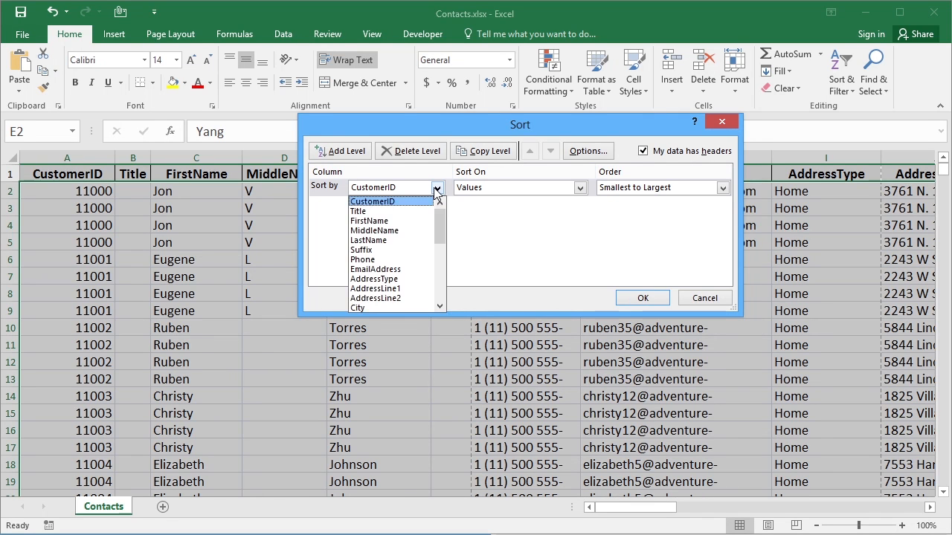
pyautogui.moveTo(438, 233)
pyautogui.mouseDown()
pyautogui.moveTo(440, 254)
pyautogui.moveTo(444, 225)
pyautogui.mouseUp()
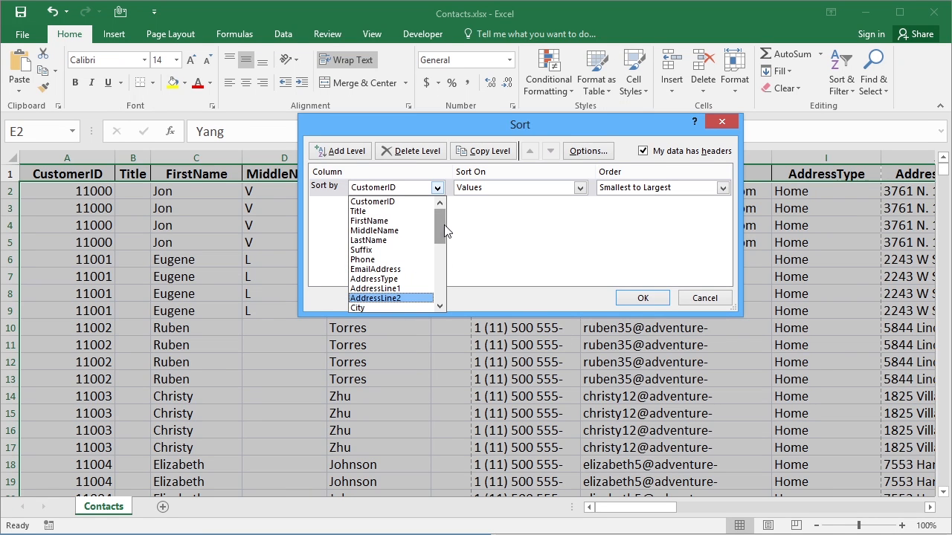
pyautogui.click(387, 240)
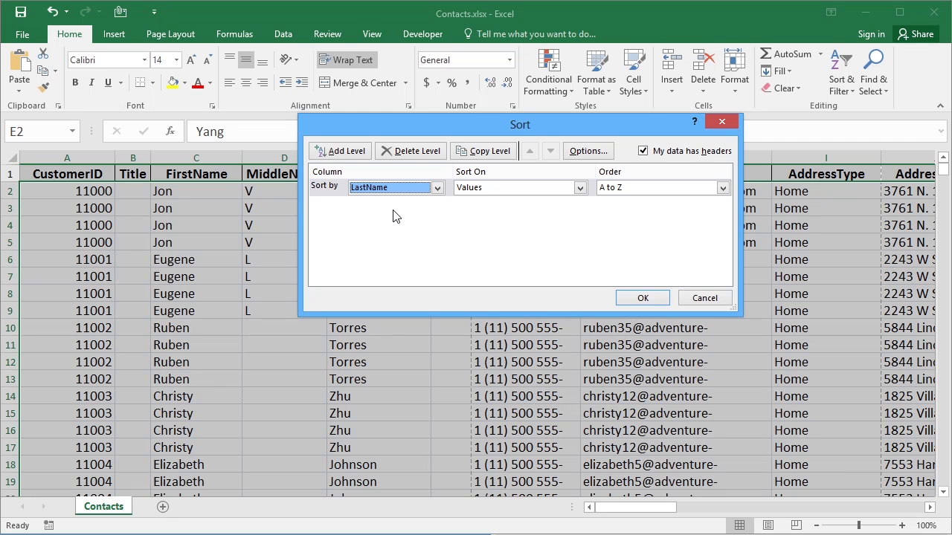
# - Add FirstName values, A to Z, as the second sort level and CustomerID values, Smallest to Largest, as the third
pyautogui.click(360, 156)
pyautogui.click(437, 205)
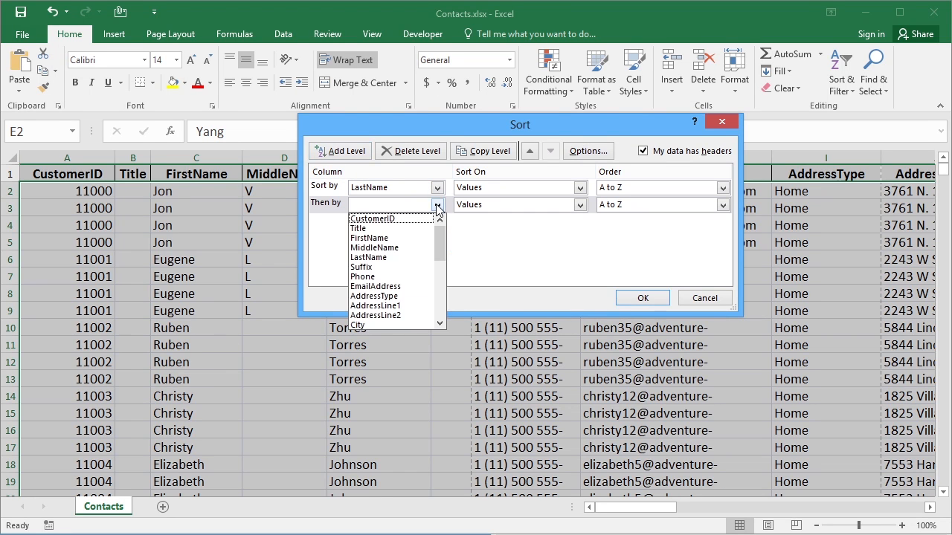
pyautogui.click(411, 238)
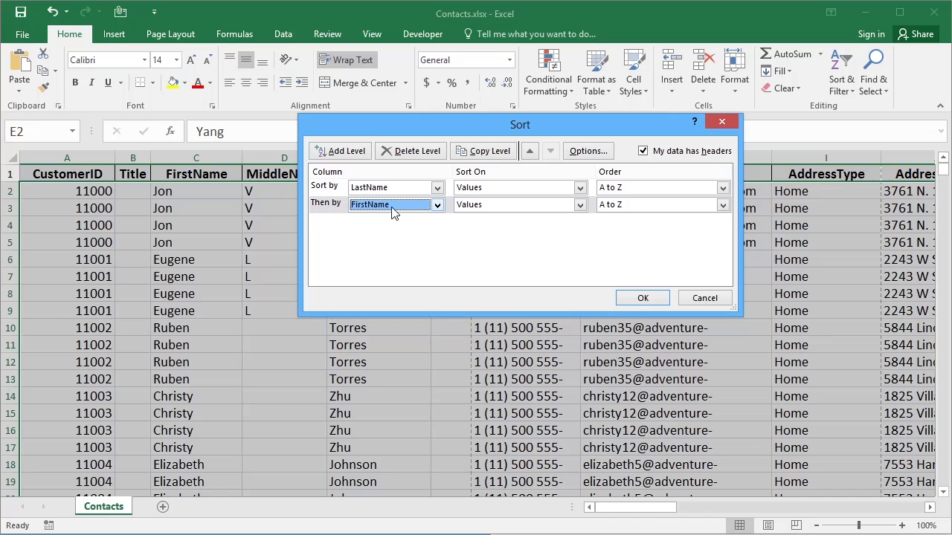
pyautogui.click(346, 154)
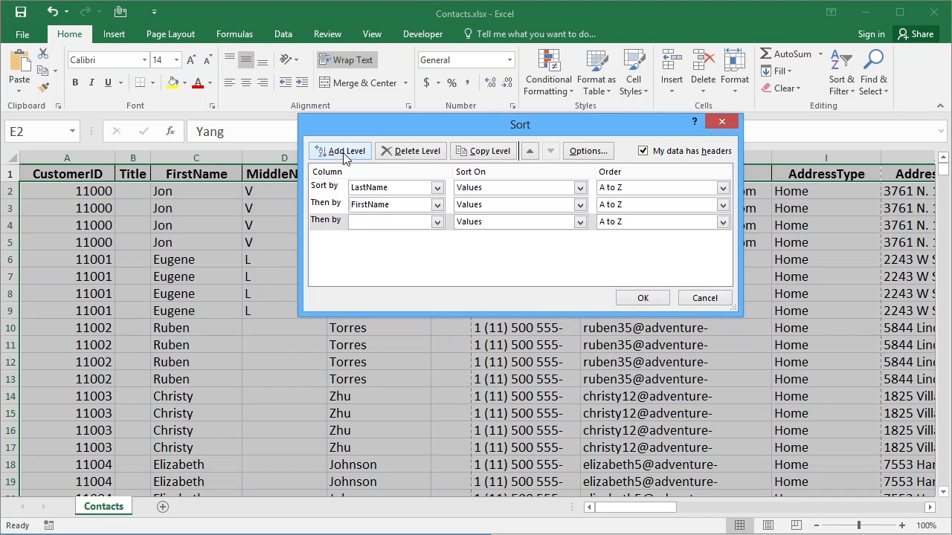
pyautogui.click(438, 223)
pyautogui.click(425, 233)
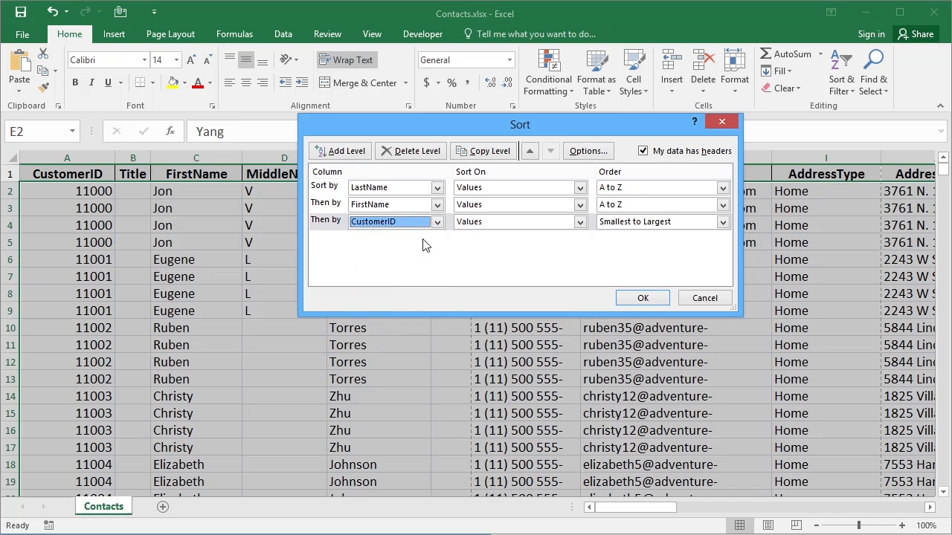
# - Choose Values and A to Z for the LastName level and Smallest to Largest for CustomerID, and apply the custom sort
pyautogui.click(580, 189)
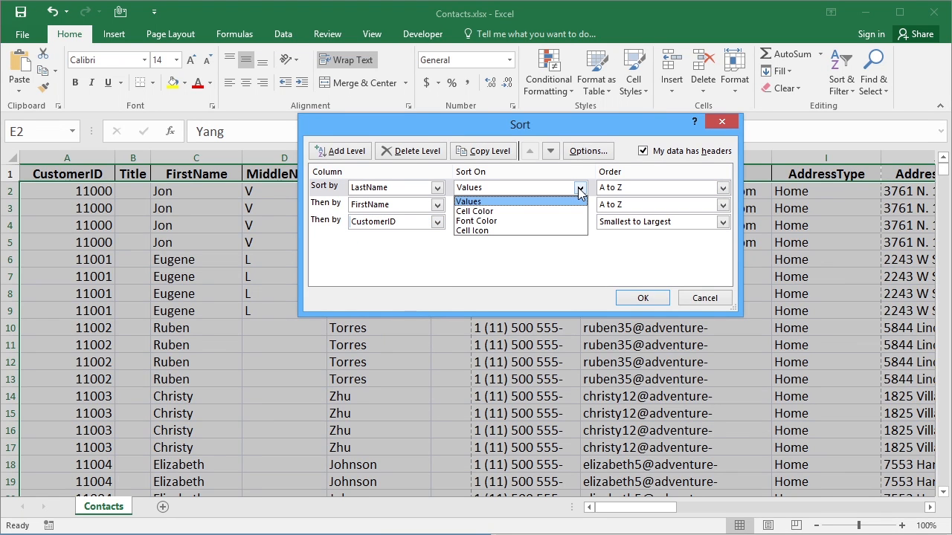
pyautogui.click(508, 204)
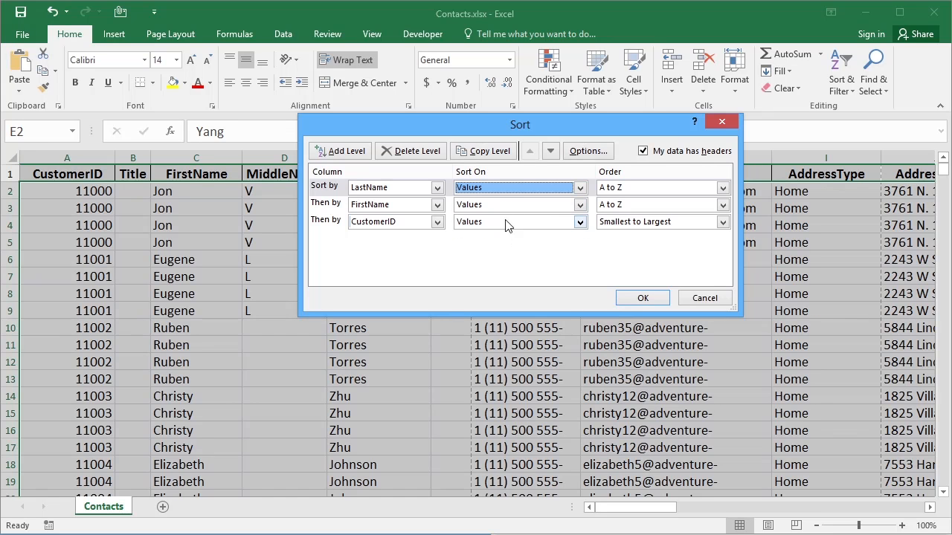
pyautogui.click(646, 188)
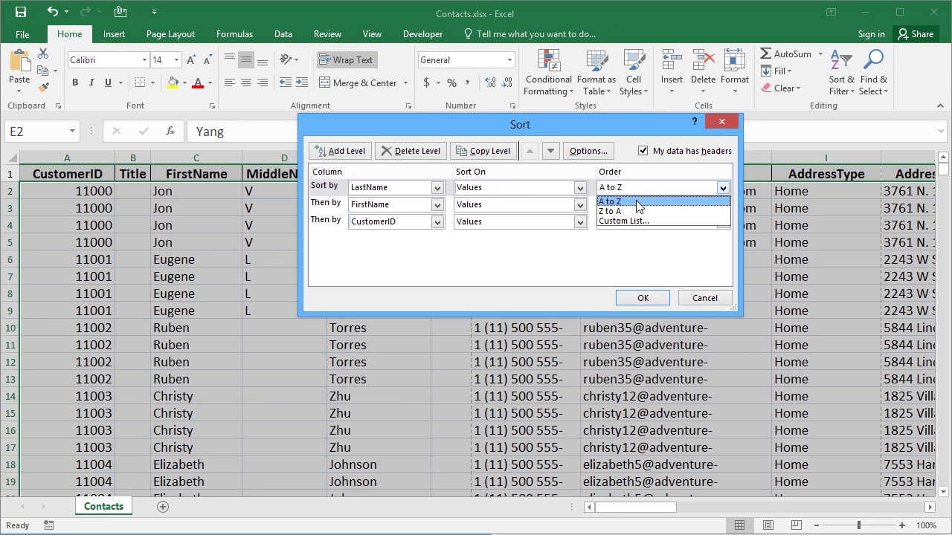
pyautogui.click(636, 201)
pyautogui.click(637, 223)
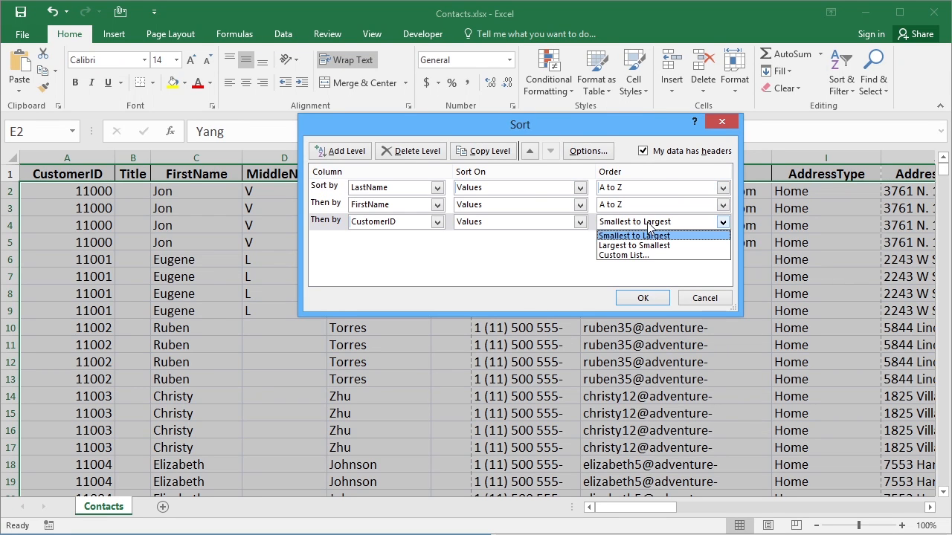
pyautogui.click(643, 236)
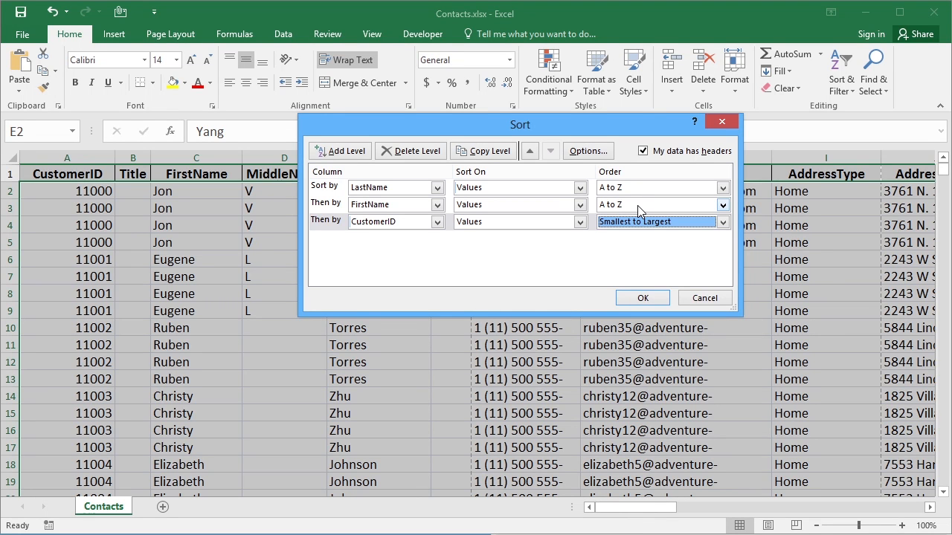
pyautogui.click(640, 300)
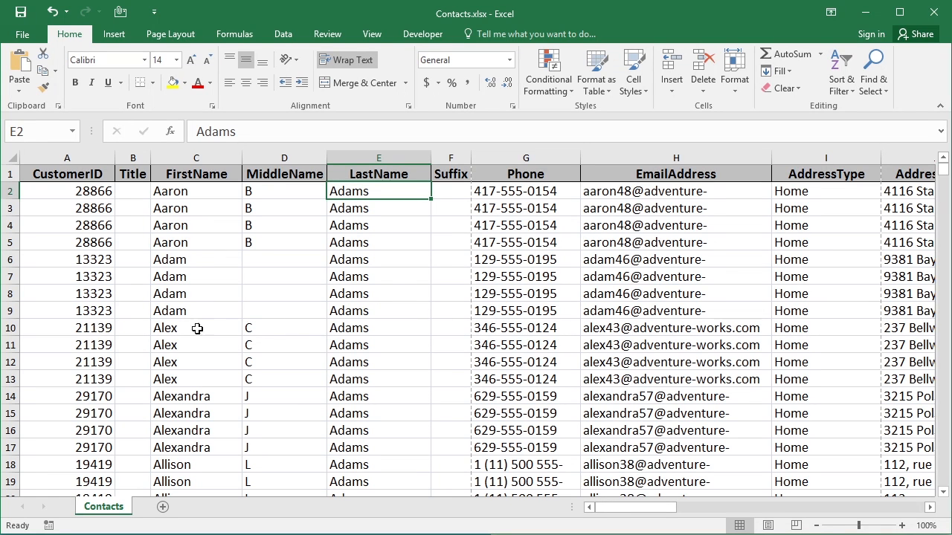
# - Reopen the custom sort, delete the CustomerID, FirstName and LastName levels, and confirm the empty sort settings
pyautogui.click(844, 92)
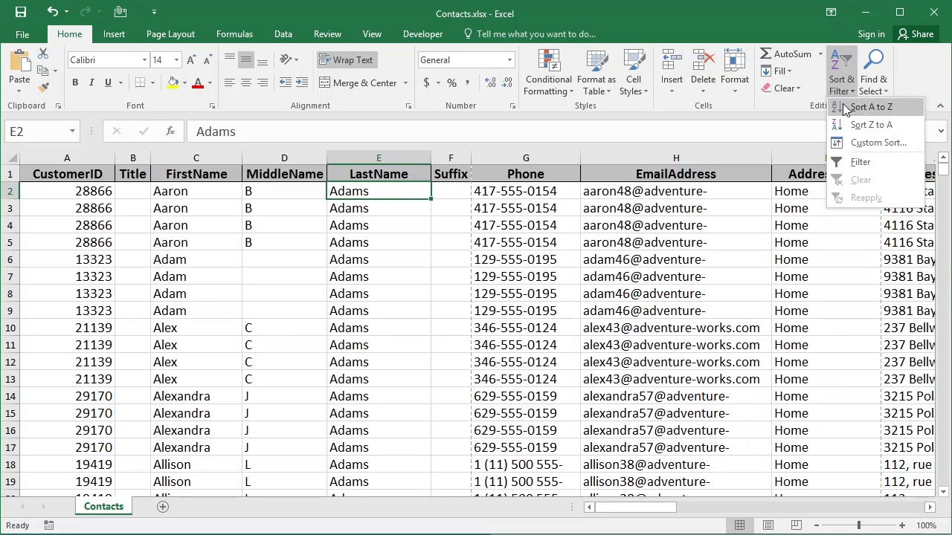
pyautogui.click(855, 142)
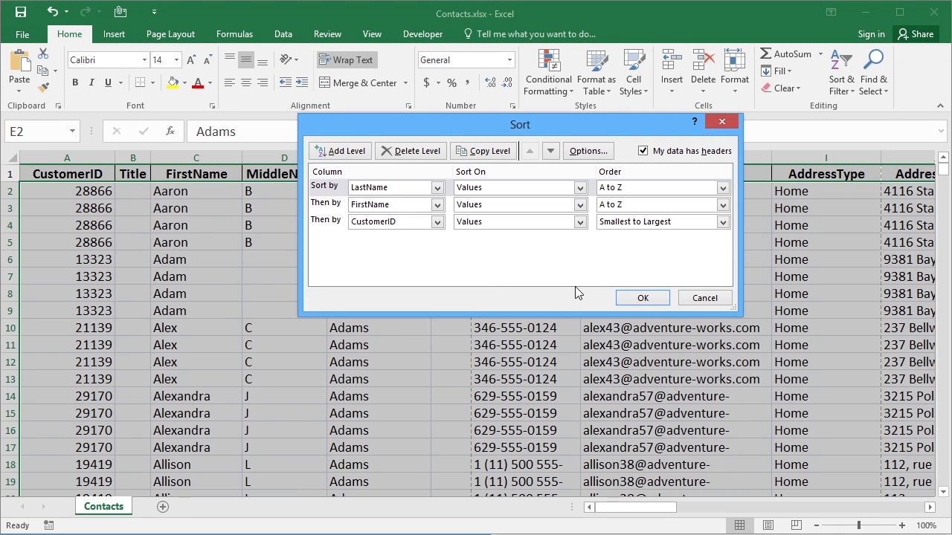
pyautogui.click(374, 226)
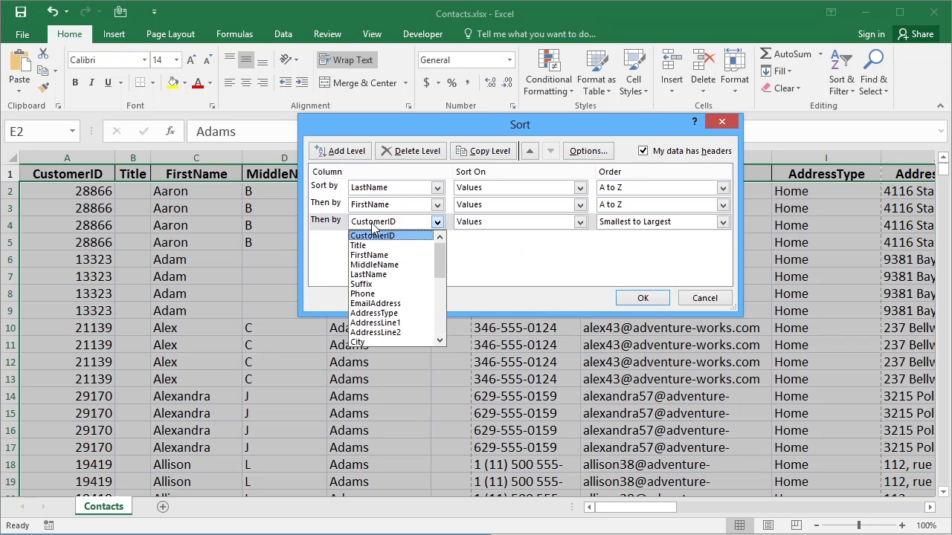
pyautogui.click(375, 227)
pyautogui.click(419, 153)
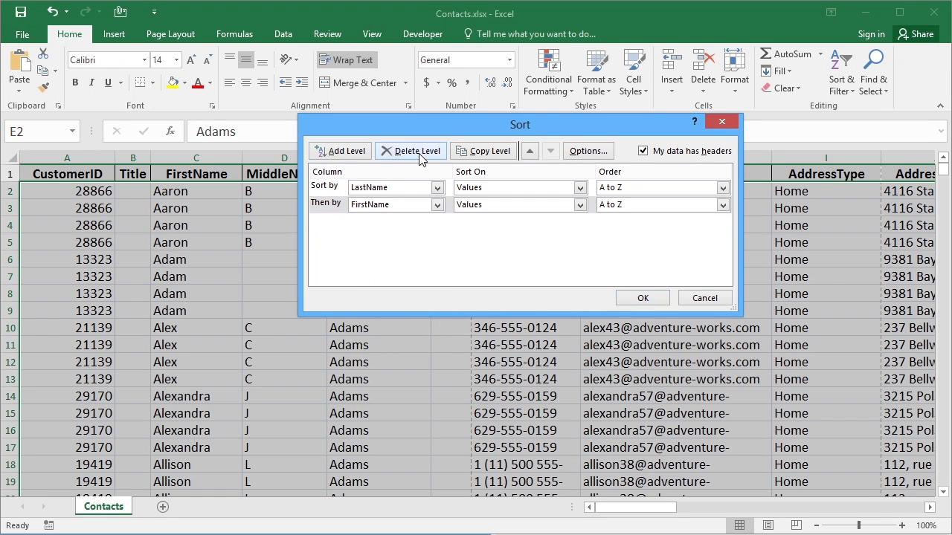
pyautogui.click(415, 210)
pyautogui.click(419, 151)
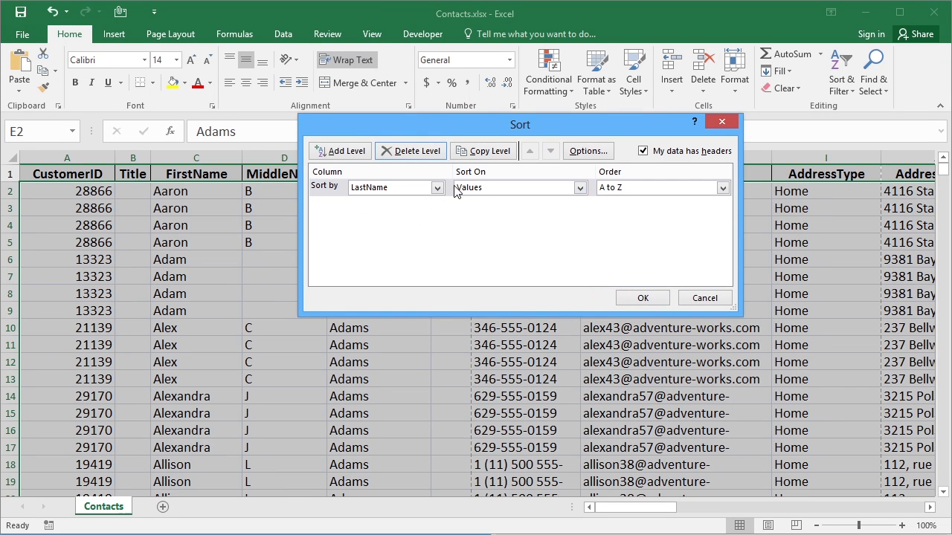
pyautogui.click(457, 190)
pyautogui.click(414, 153)
pyautogui.click(414, 153)
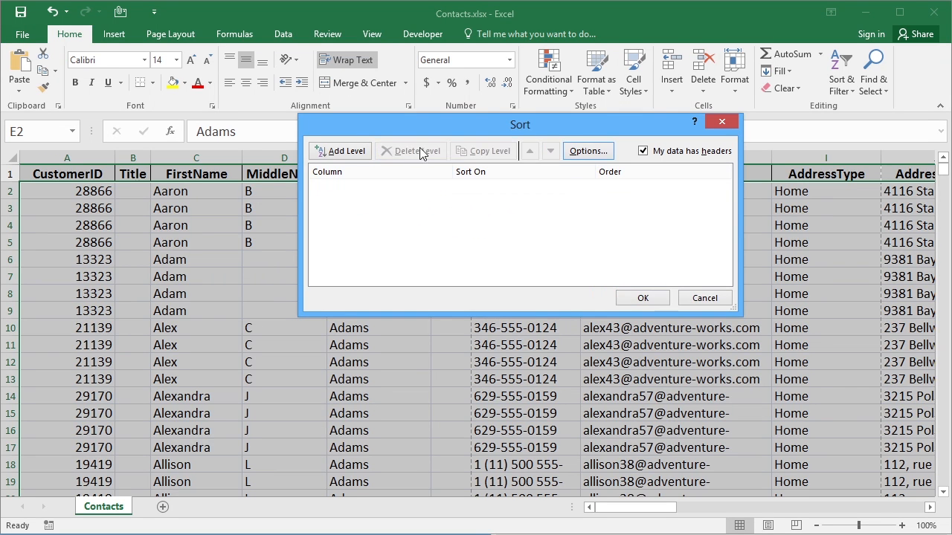
pyautogui.click(642, 298)
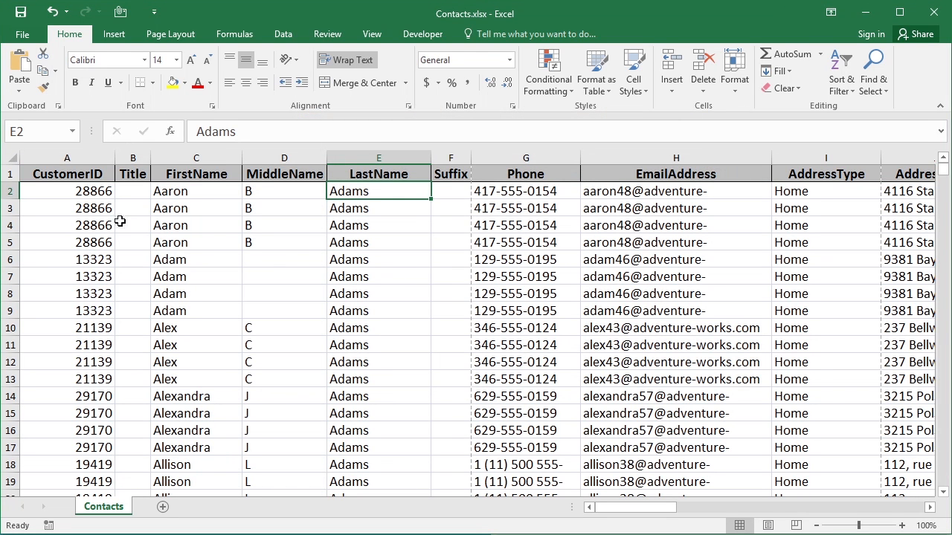
# - Sort the contact list by the CustomerID column from smallest to largest
pyautogui.click(103, 195)
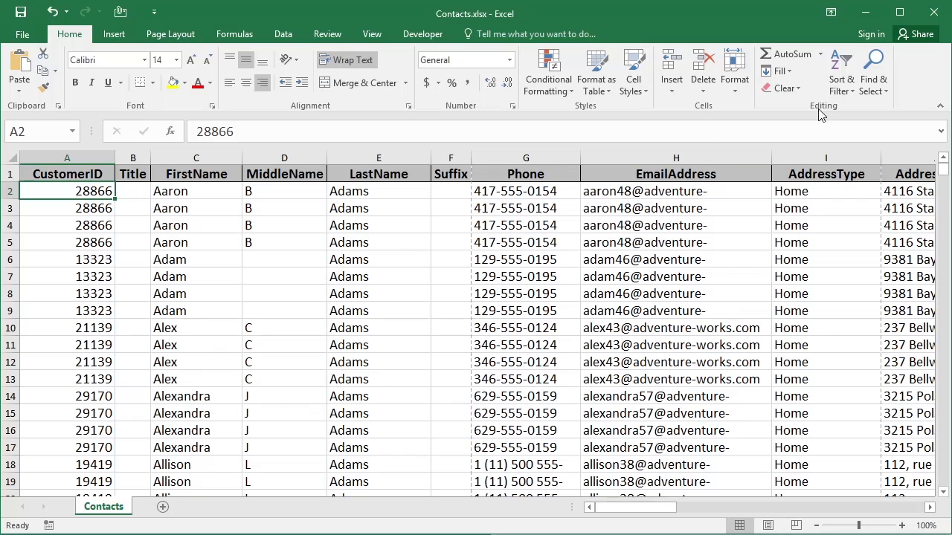
pyautogui.click(840, 83)
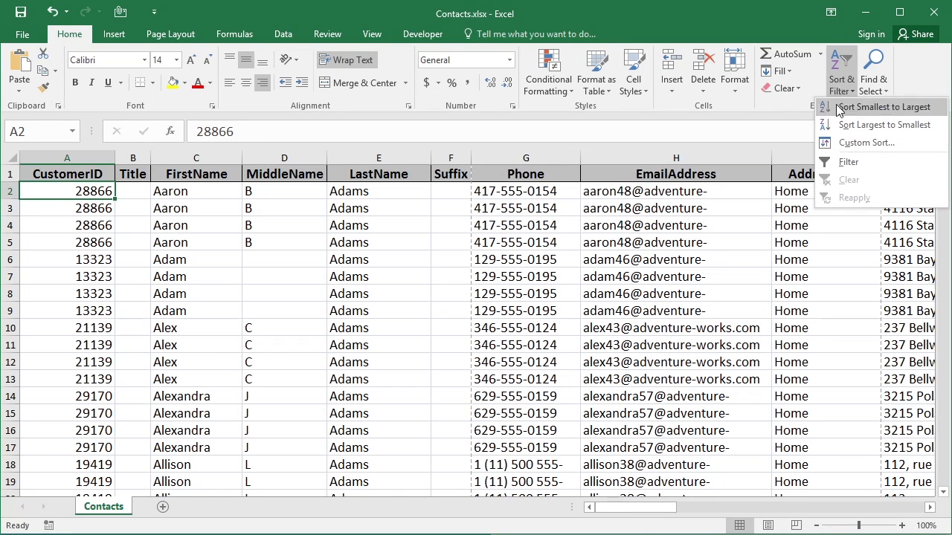
pyautogui.click(841, 108)
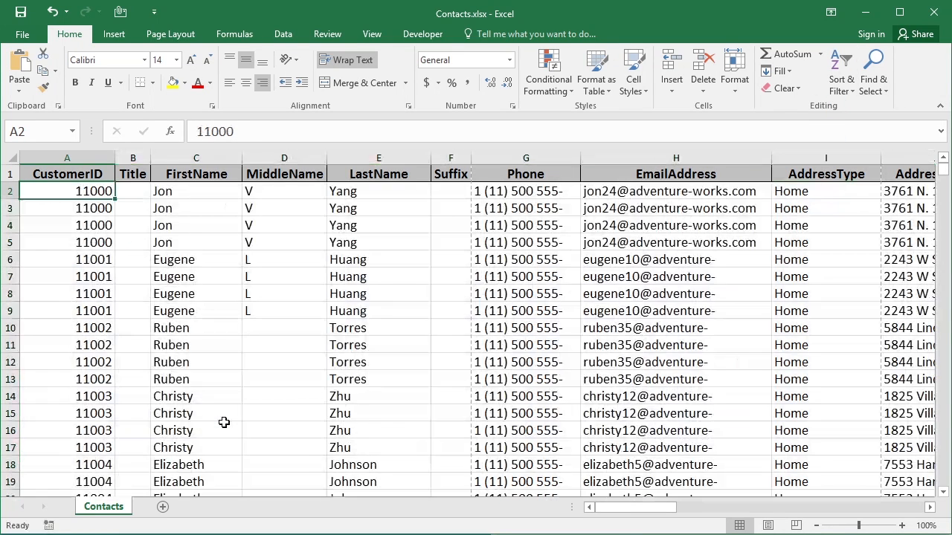